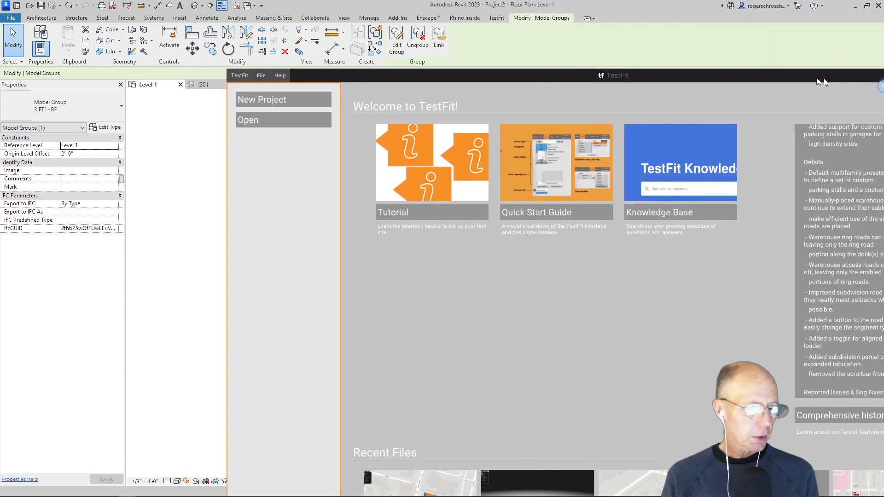
Switch to TestFit, maximize its window and start a new project
drag(825, 73, 616, 23)
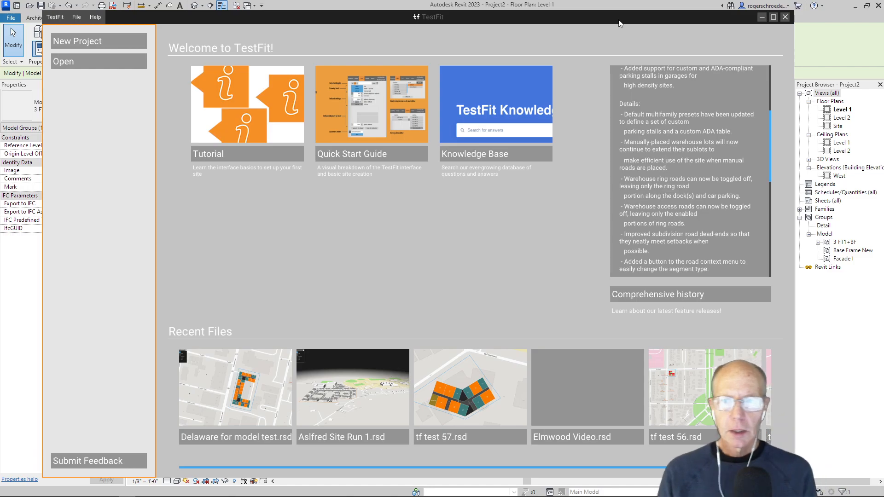
click(773, 18)
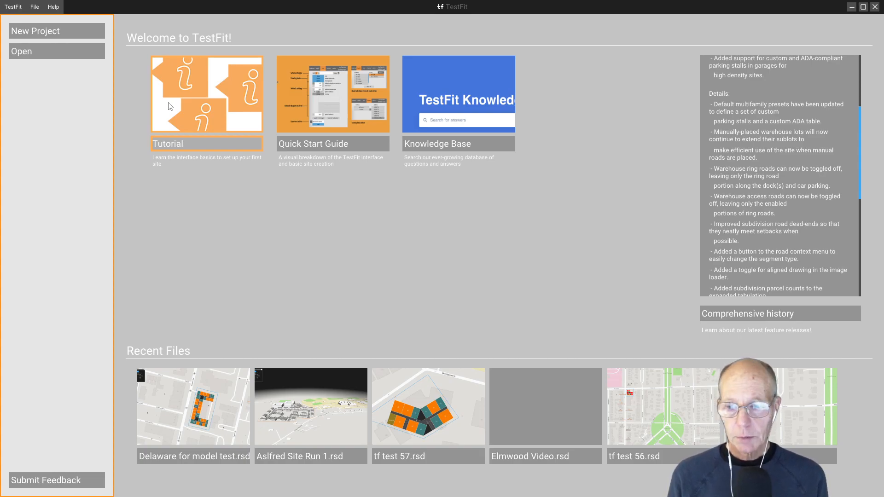
click(57, 31)
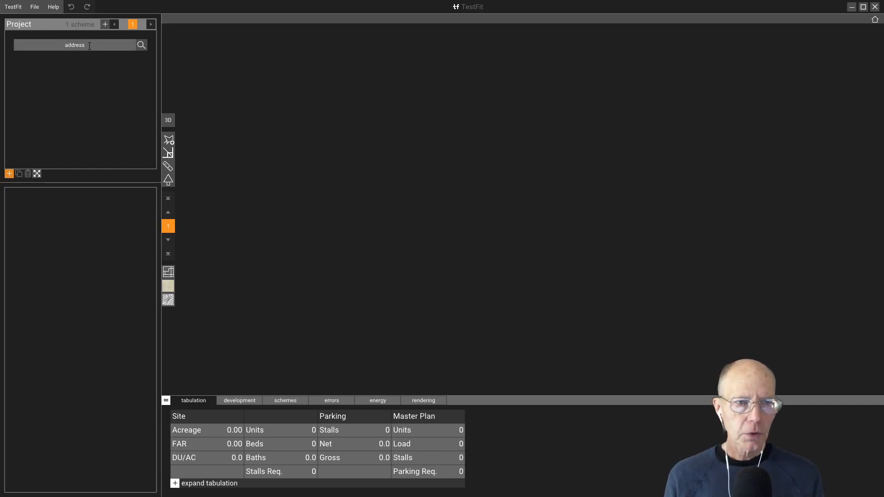
Search the project address for "Alfred NY" and load Alfred, New York, United States as the location
click(75, 44)
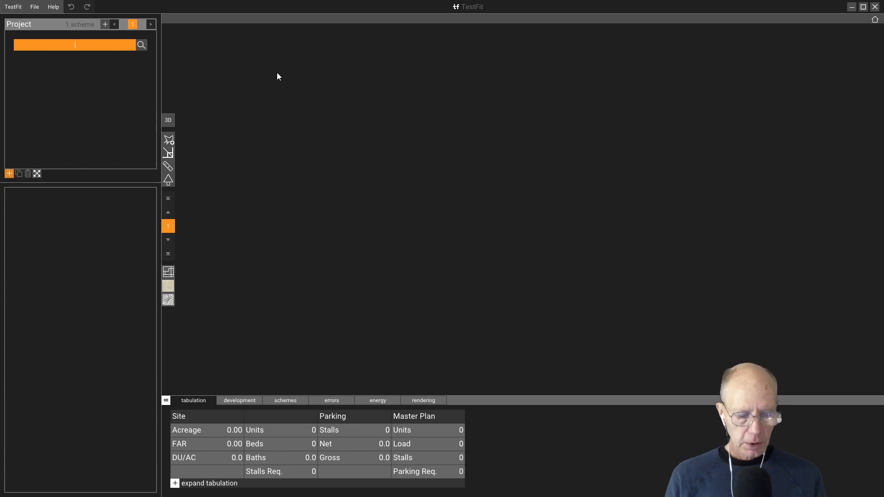
text(Afred)
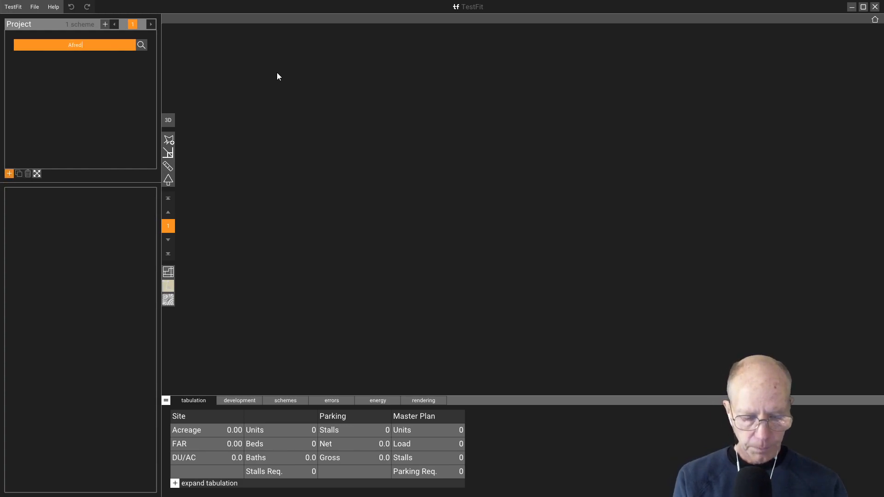
text( NY)
key(Return)
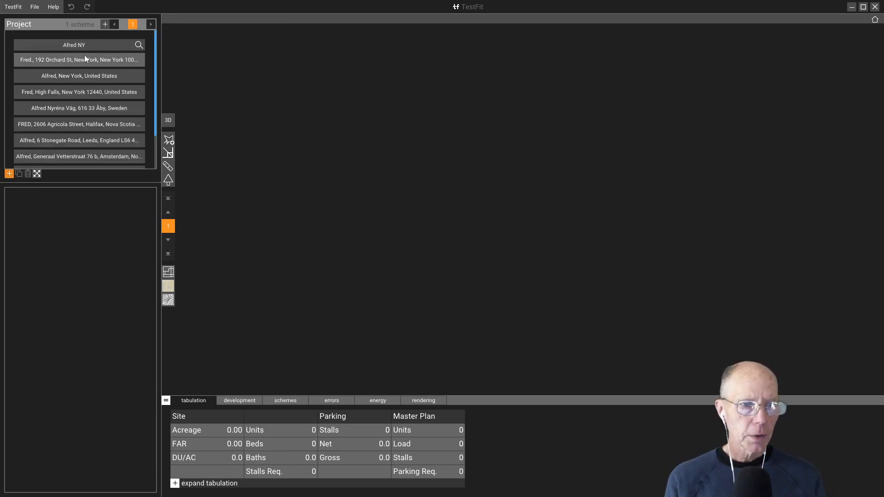
click(69, 45)
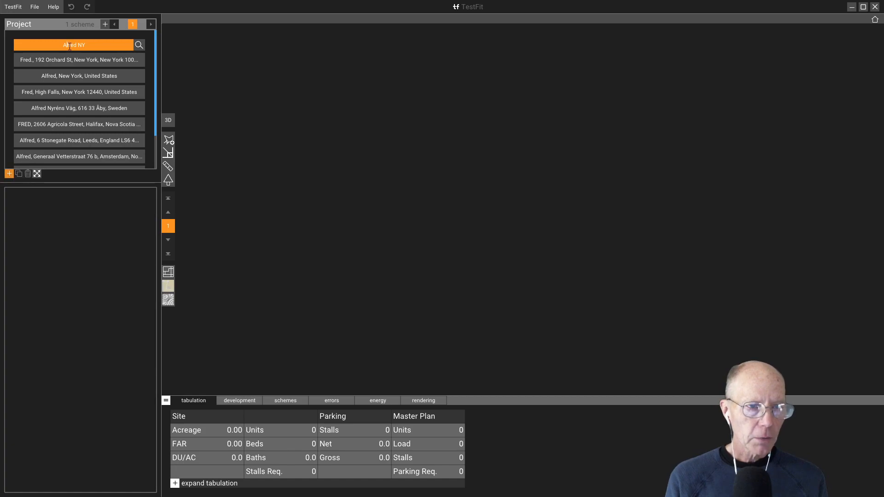
text(l)
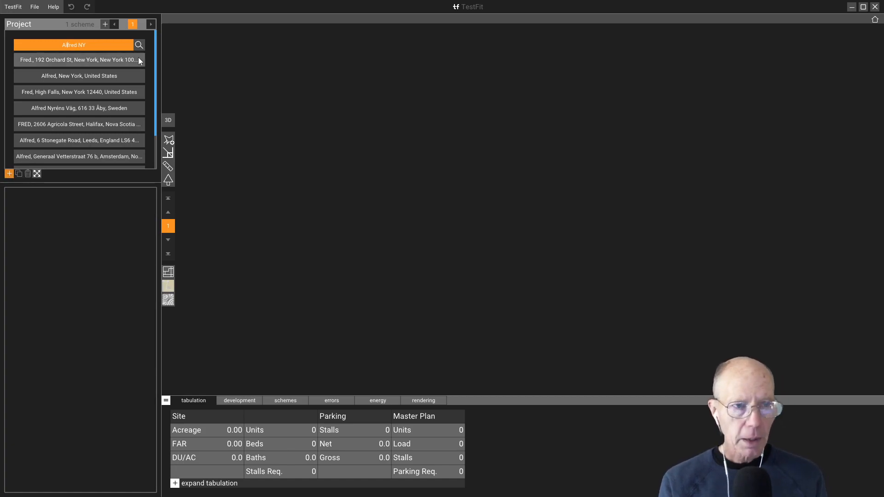
click(139, 46)
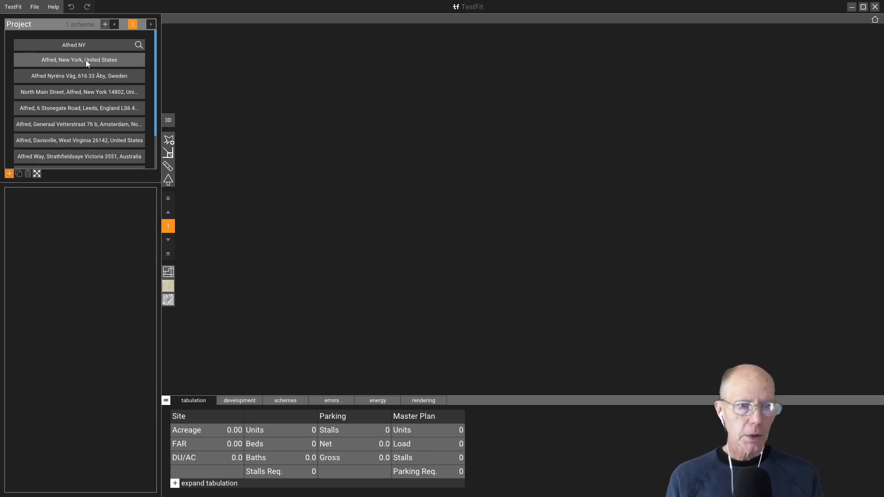
click(90, 47)
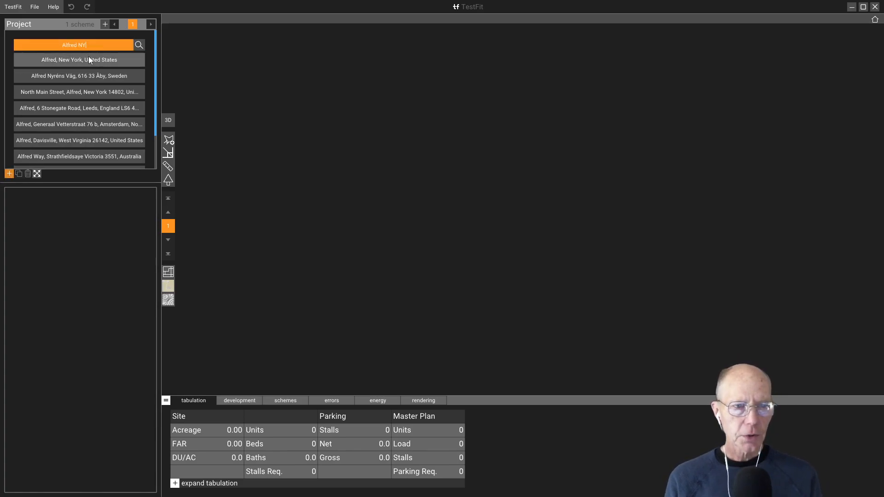
click(89, 57)
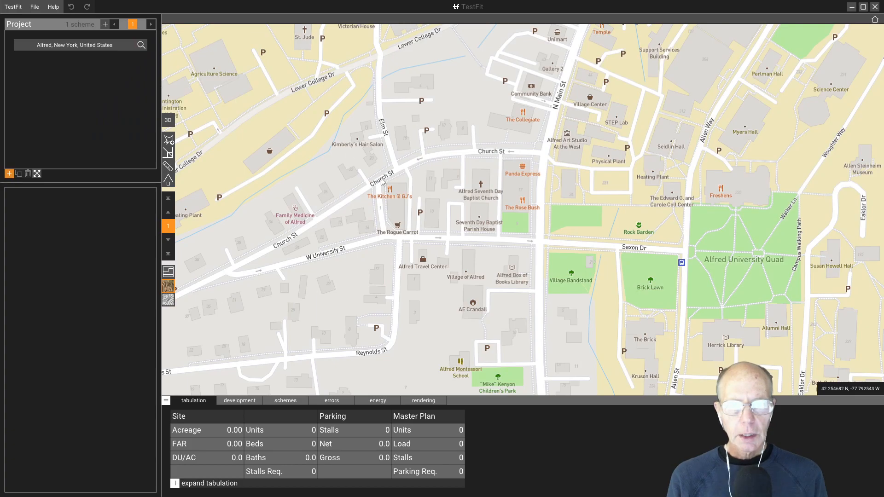
Look over the map west of the village for open land between Moland Hill Rd and Water Wells Rd
scroll(387, 184, down, 2)
scroll(387, 184, down, 2)
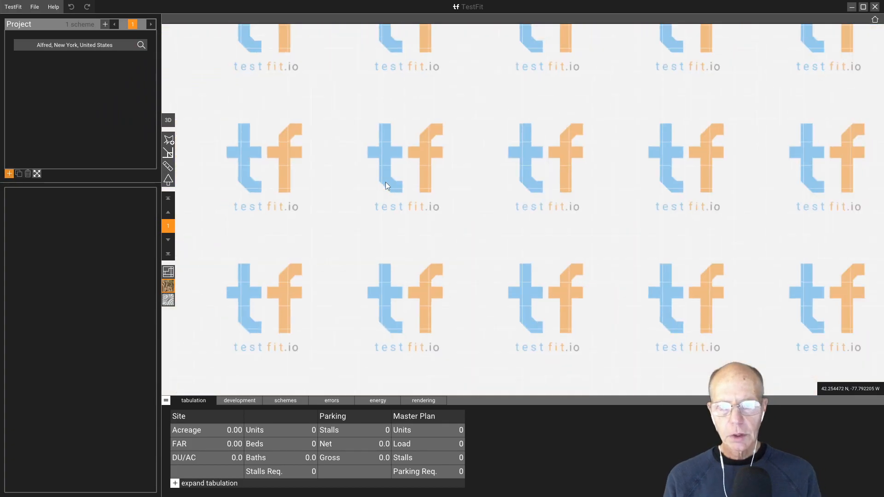
drag(366, 177, 628, 216)
drag(413, 276, 433, 230)
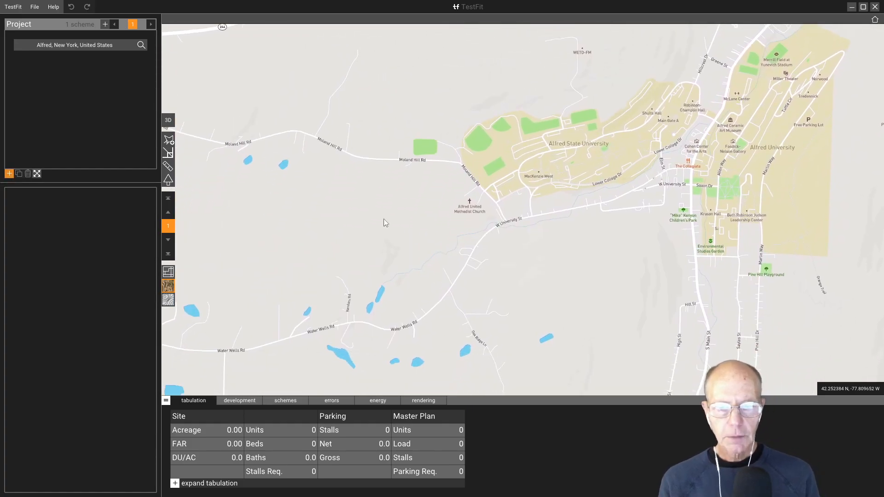
scroll(384, 219, up, 2)
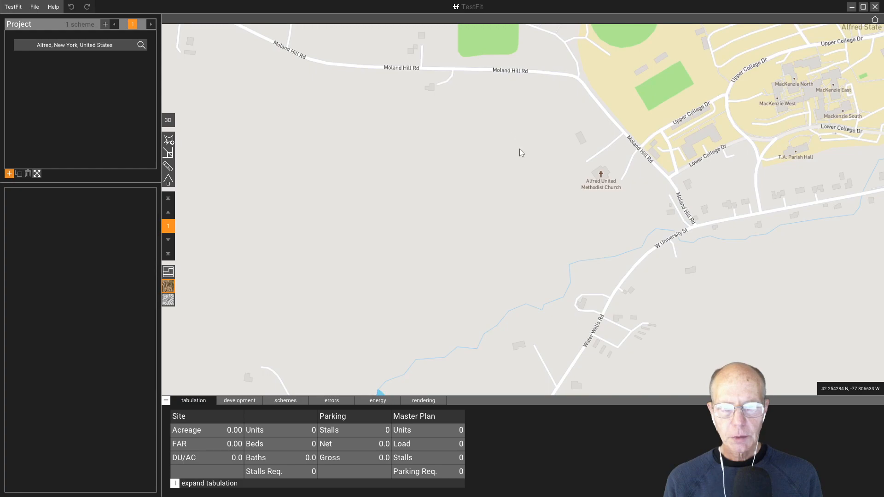
drag(703, 308, 694, 291)
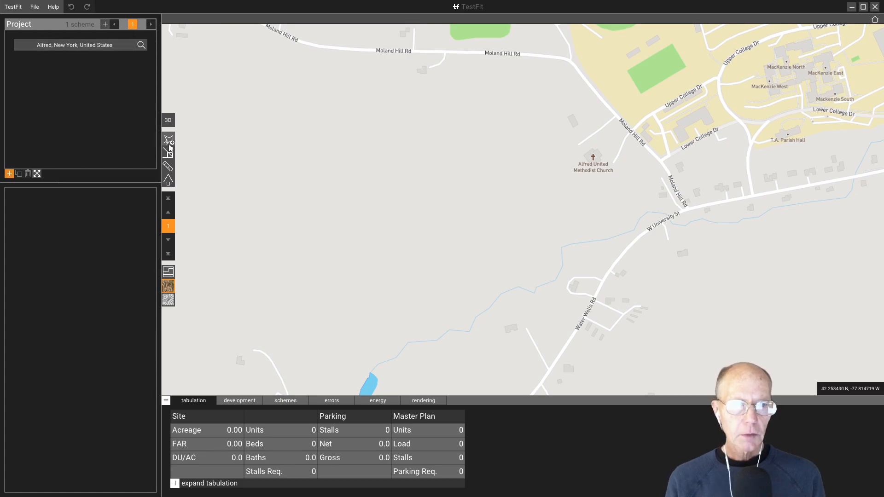
click(10, 174)
click(41, 185)
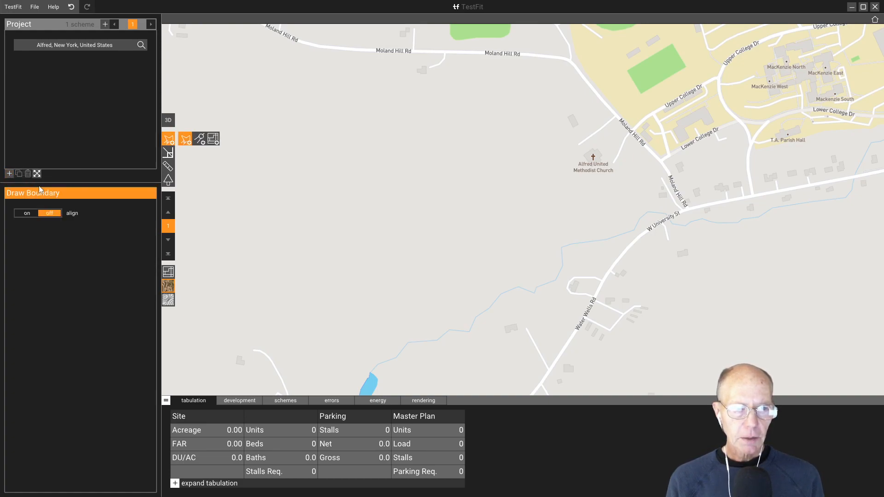
click(185, 140)
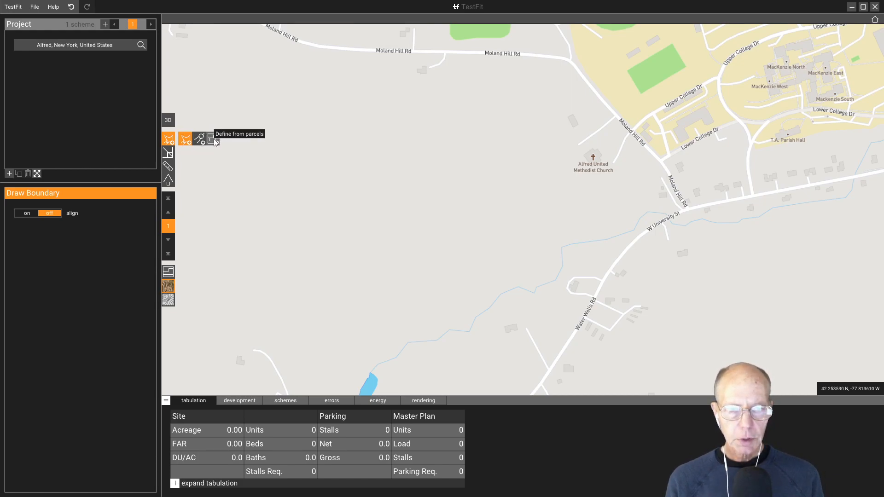
click(183, 140)
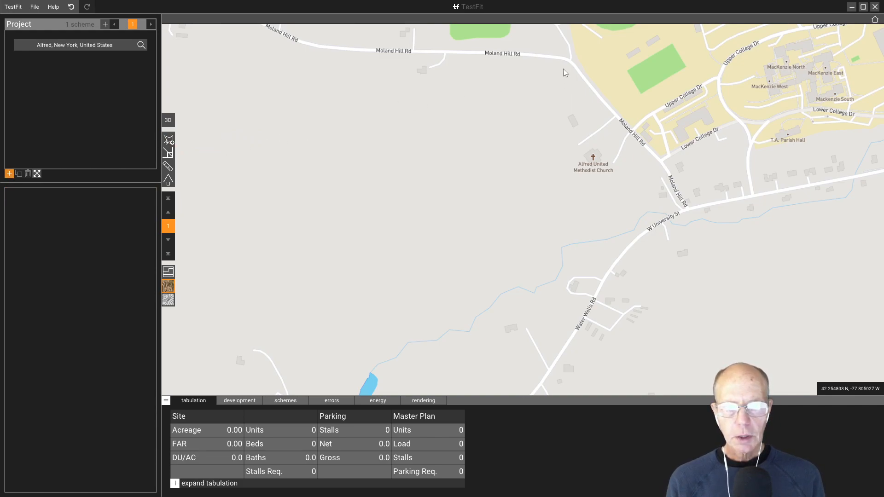
click(168, 142)
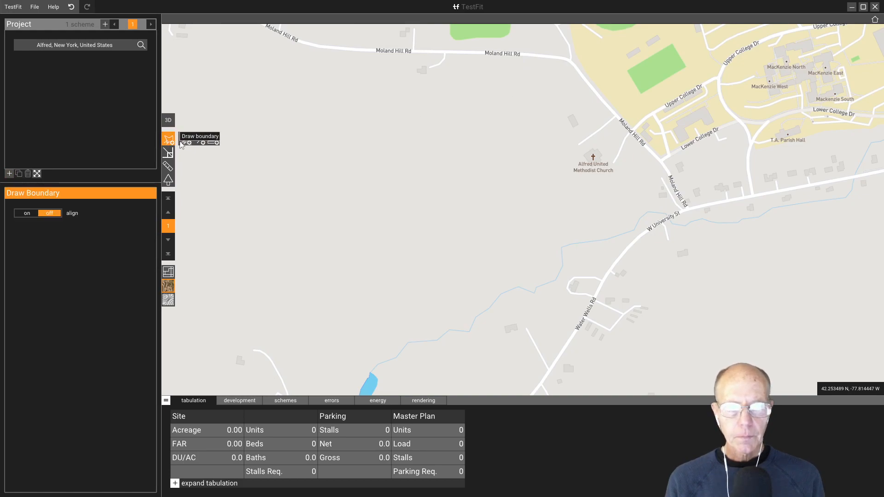
key(Escape)
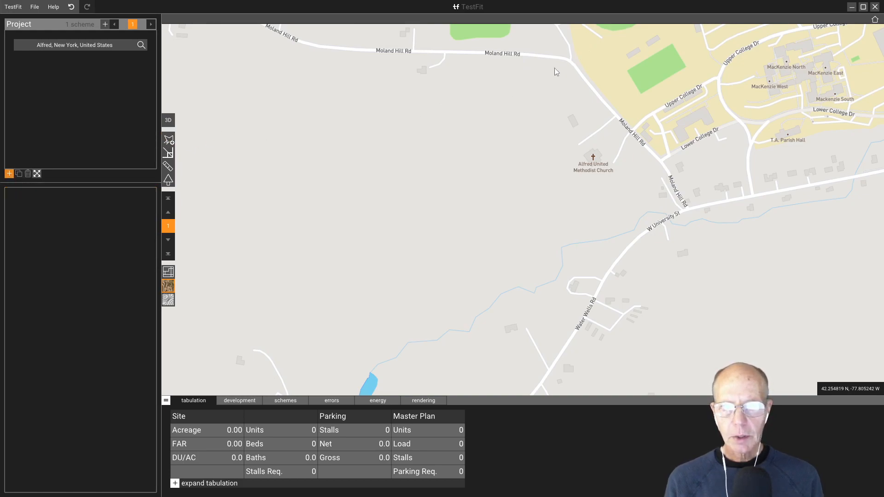
Draw a four-sided site boundary southwest of Moland Hill Rd, about 385' along the north, 1414' along the west and 820' along the southeast
click(169, 141)
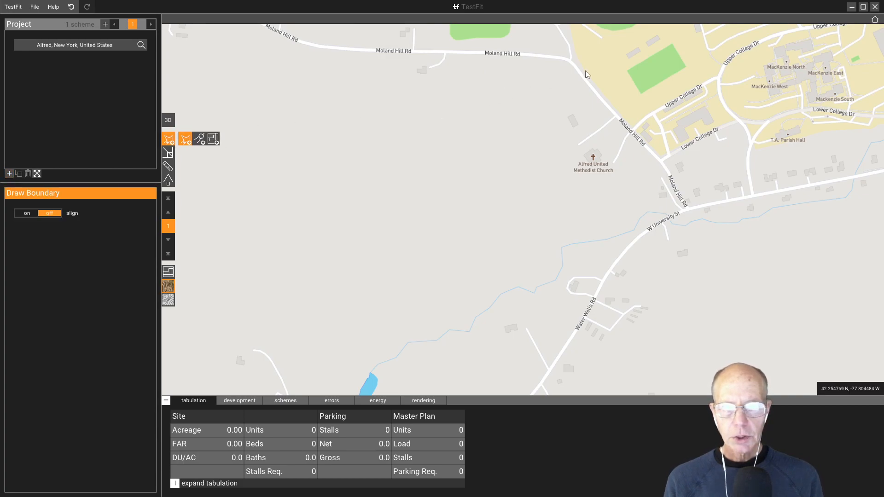
click(559, 72)
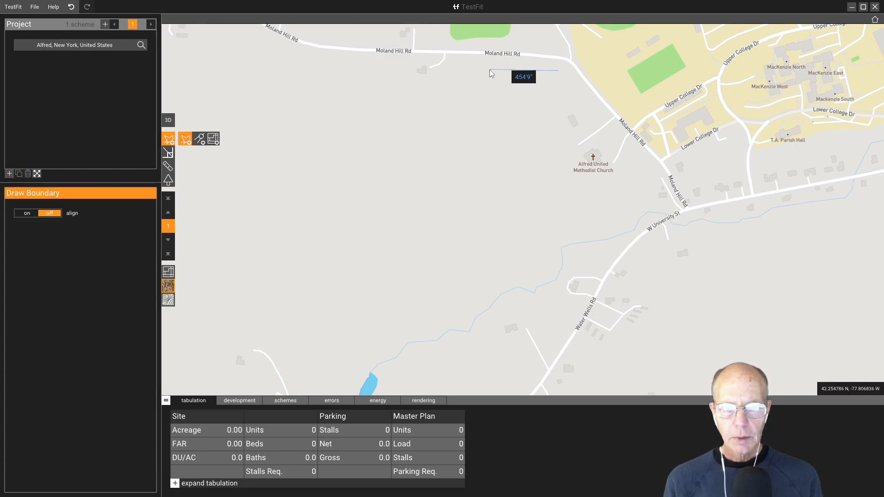
click(501, 68)
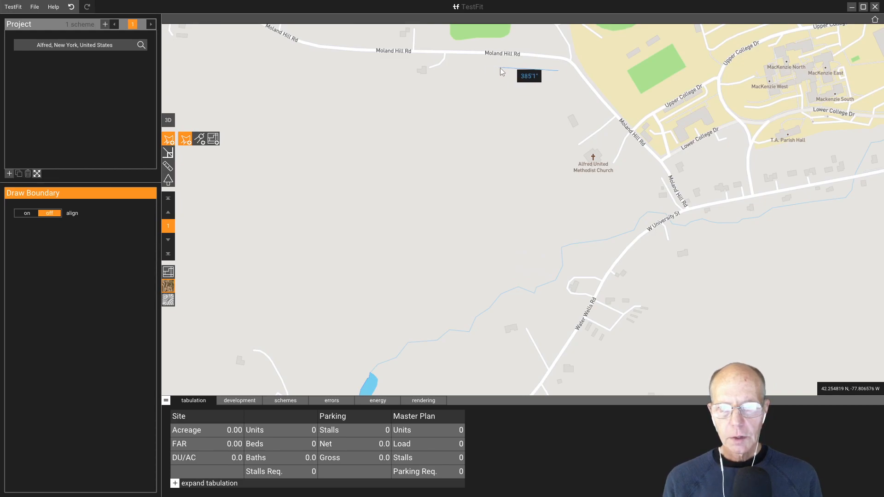
click(551, 274)
click(651, 200)
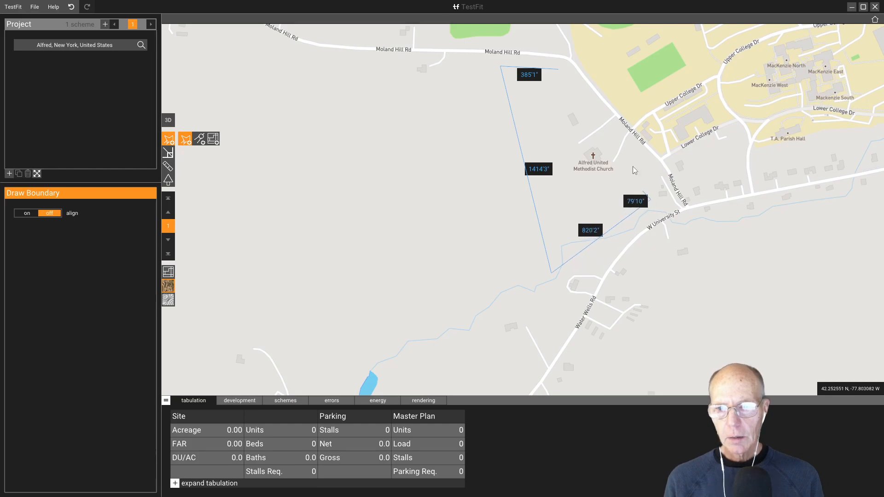
click(560, 75)
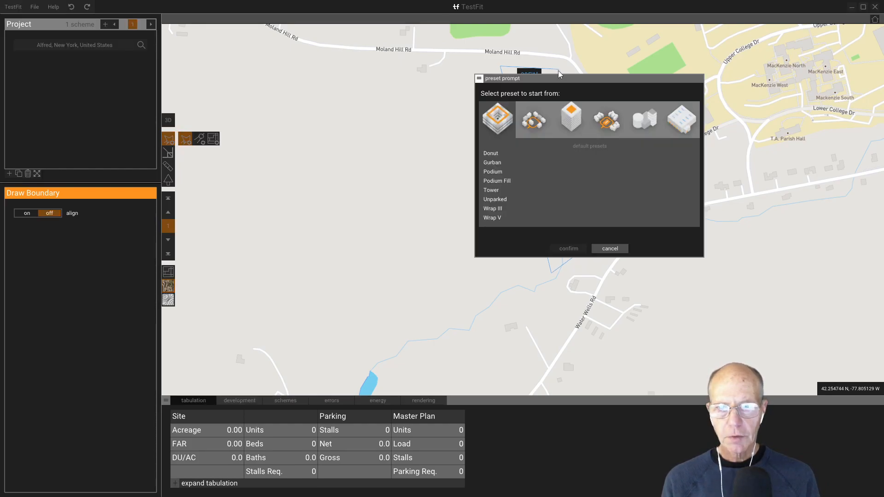
Generate the site from the "Subdivision - Target FP Grouped" housing preset
click(534, 125)
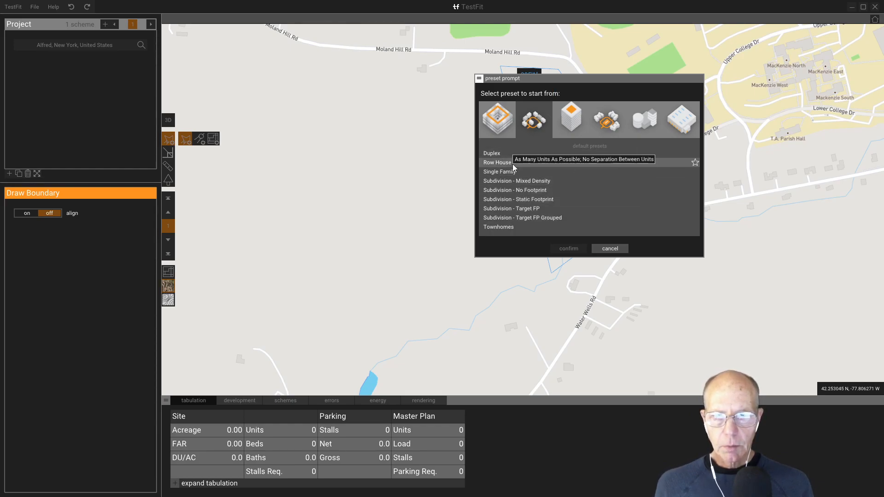
click(530, 218)
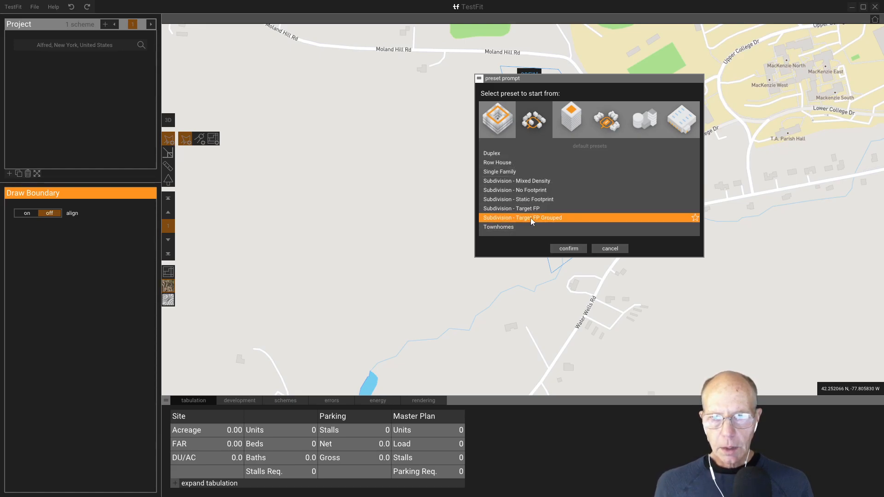
click(569, 249)
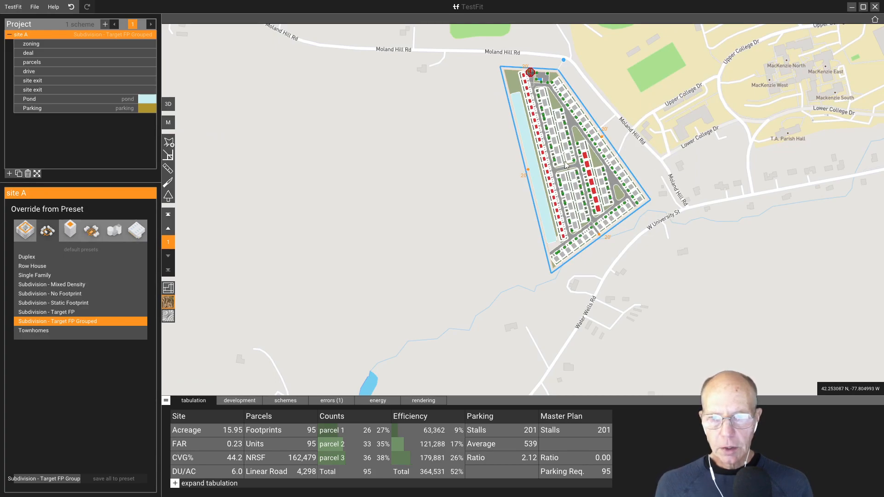
Widen the setback of the site's west edge to 27'0" and stretch the boundary's southern corner slightly southeast toward Water Wells Rd
scroll(565, 160, up, 5)
scroll(563, 188, down, 4)
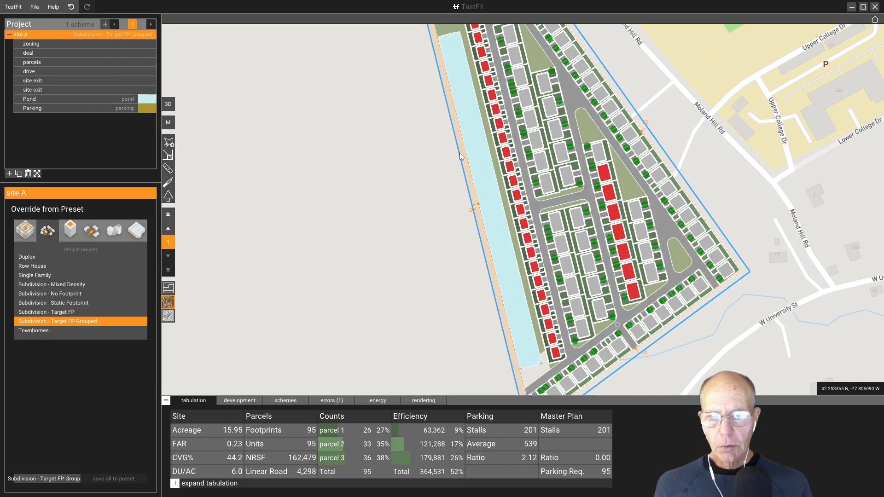
scroll(458, 180, down, 5)
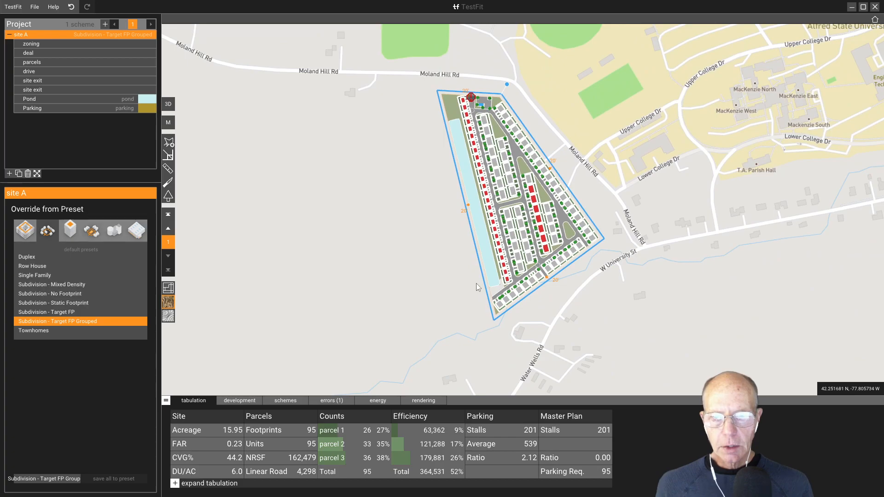
click(485, 282)
mouse_move(482, 281)
mouse_down()
mouse_move(480, 203)
mouse_move(469, 205)
mouse_up()
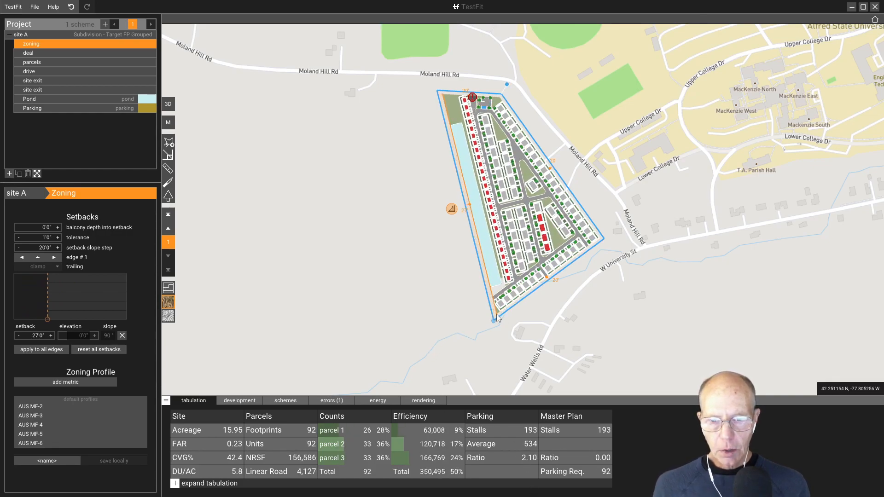
mouse_move(492, 321)
mouse_down()
mouse_move(470, 235)
mouse_move(468, 344)
mouse_move(451, 353)
mouse_move(501, 336)
mouse_up()
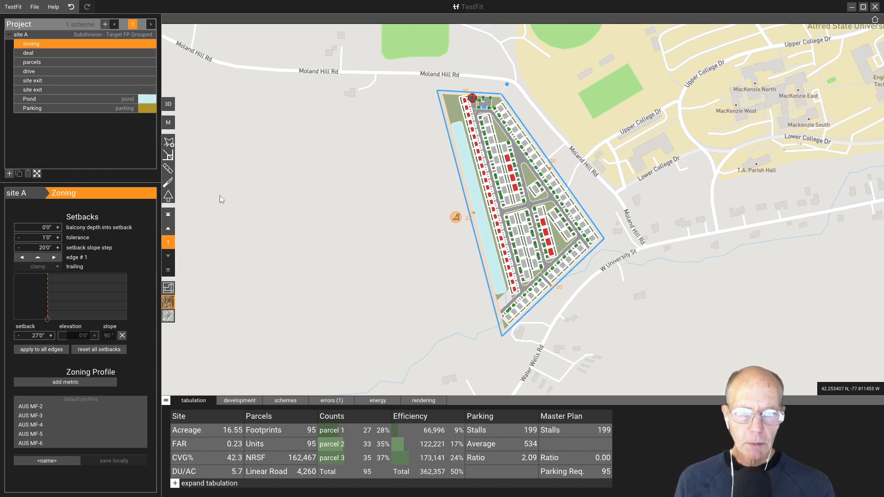
Change the base map layer from the street map to satellite imagery
mouse_move(184, 301)
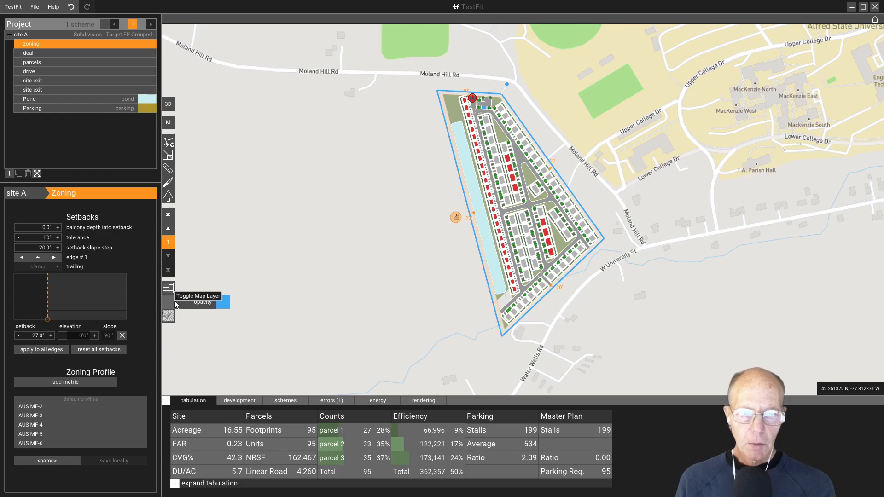
click(172, 302)
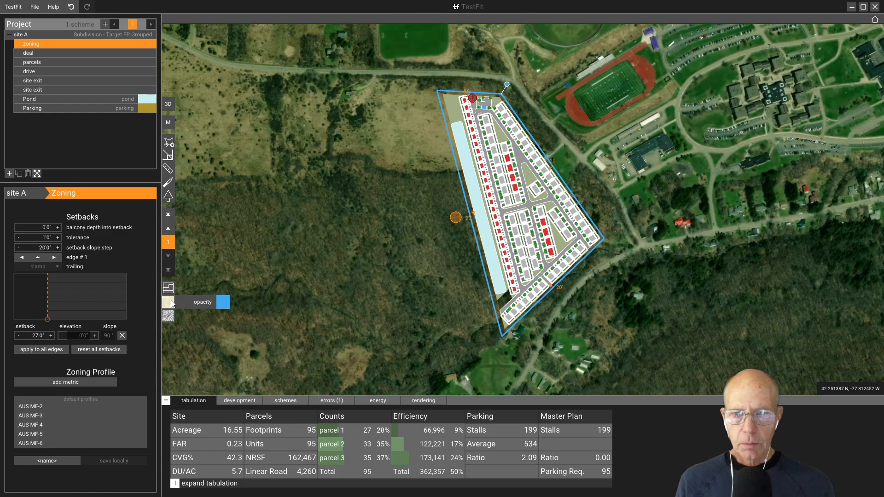
click(168, 228)
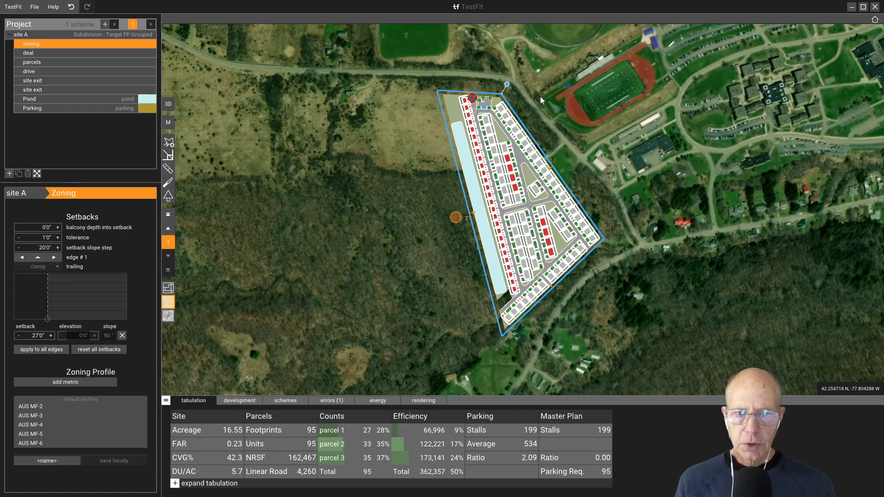
Turn on the elevation contours and hide the base map layer beneath the site
click(171, 320)
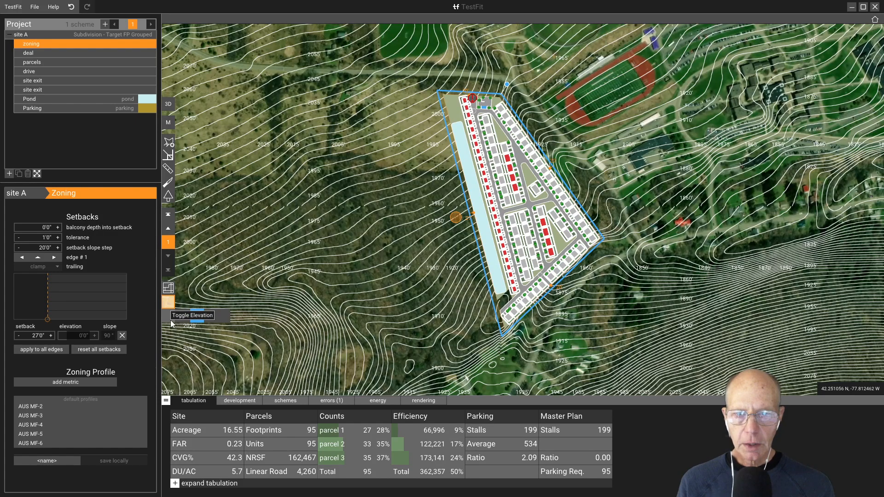
click(171, 319)
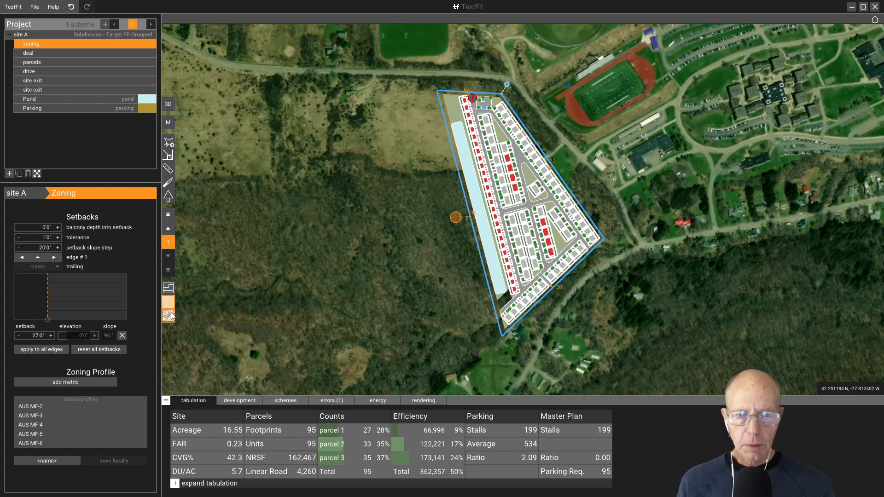
click(171, 317)
click(169, 301)
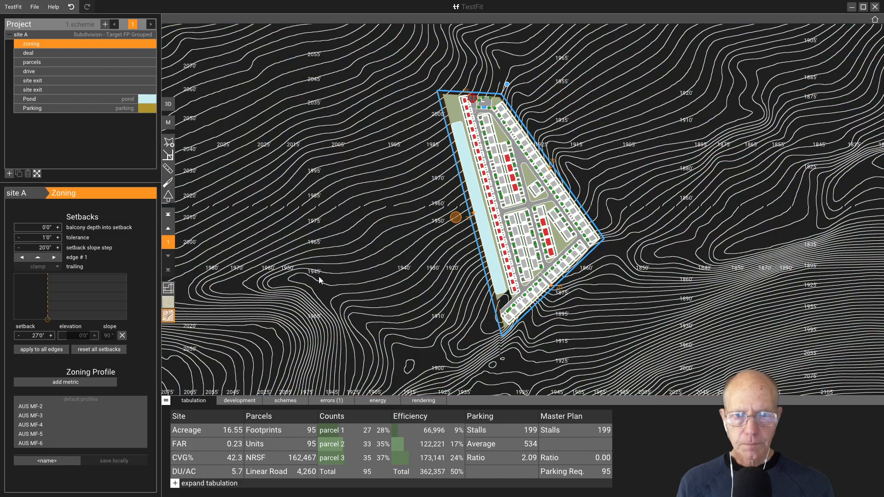
scroll(319, 276, down, 5)
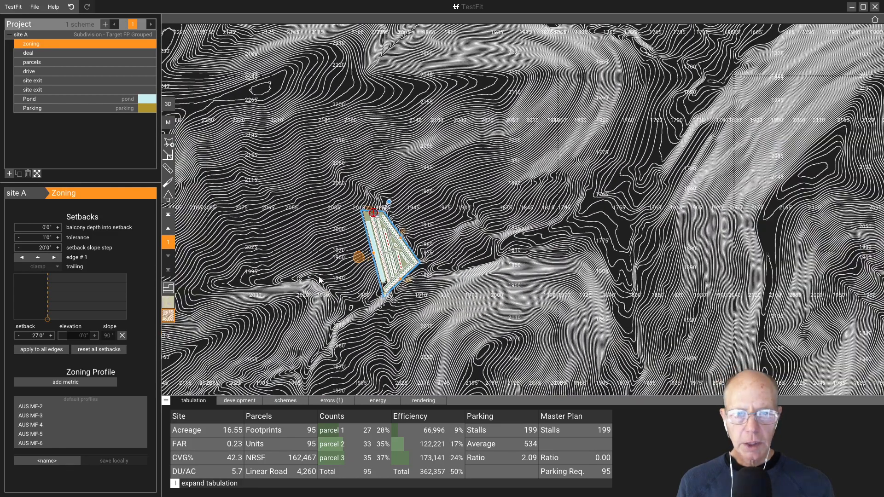
Cycle the base map layer through the street, satellite and hidden options, and settle on the street map with the contours
click(169, 303)
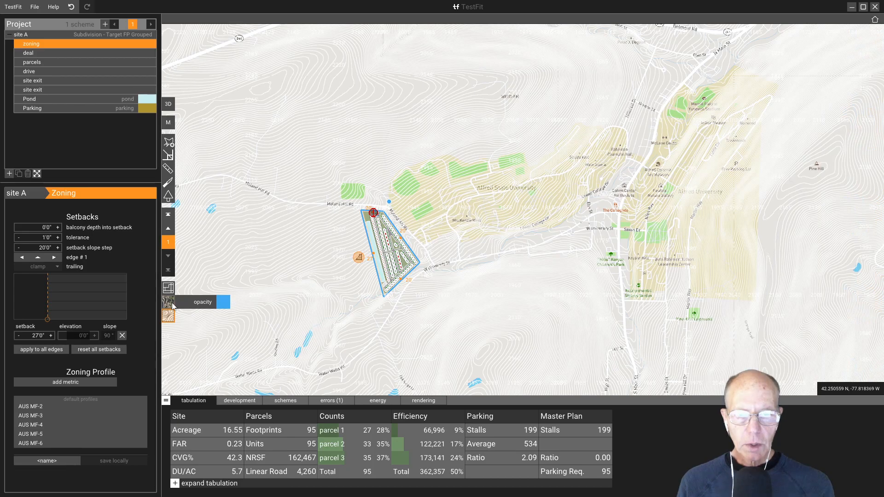
click(169, 302)
click(169, 303)
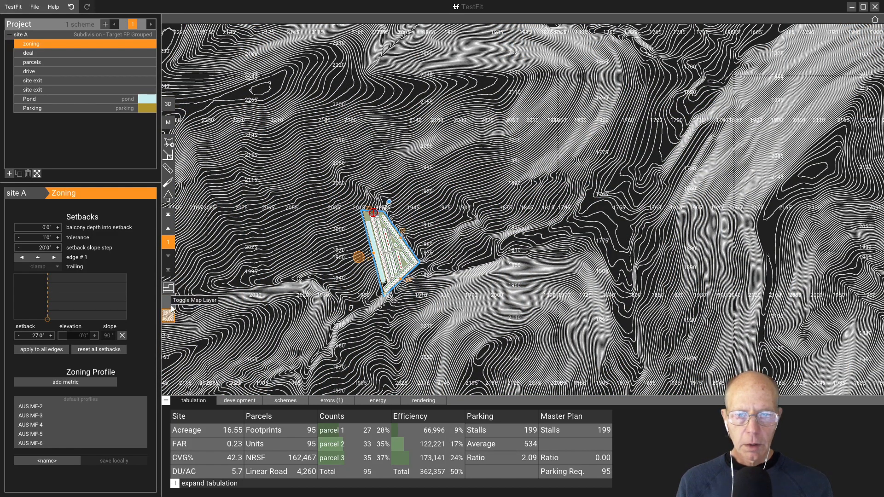
click(171, 306)
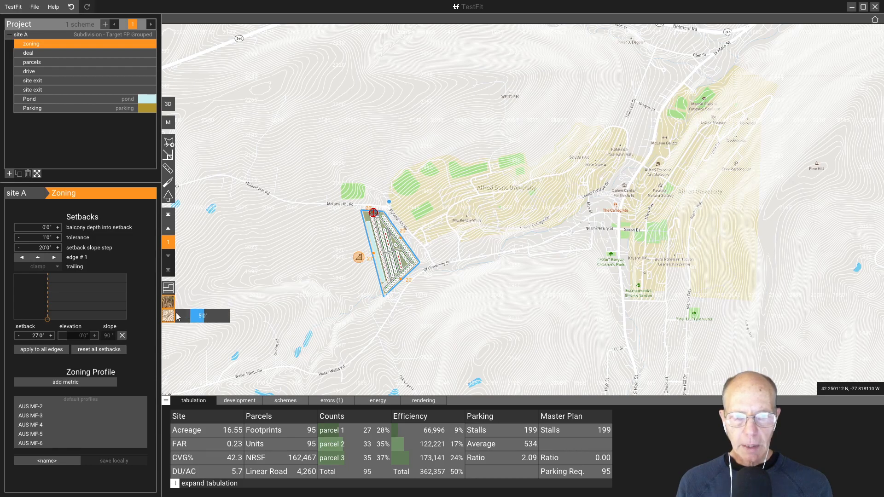
click(169, 306)
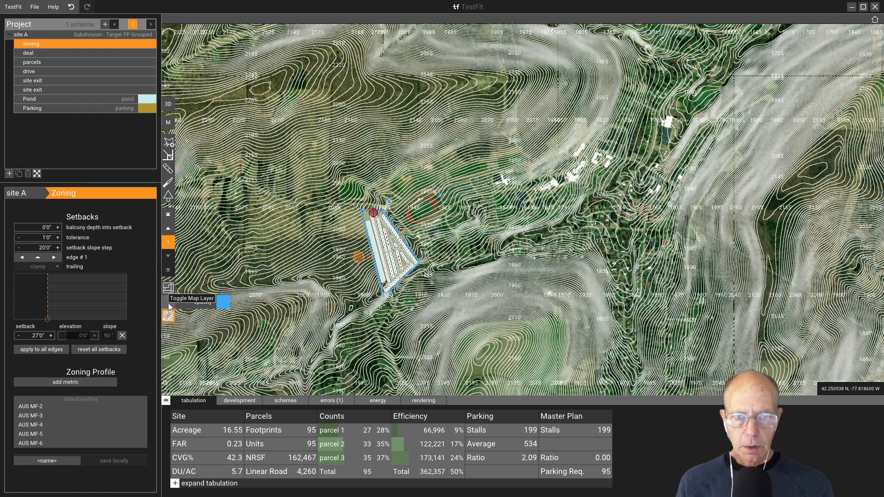
click(169, 306)
click(169, 306)
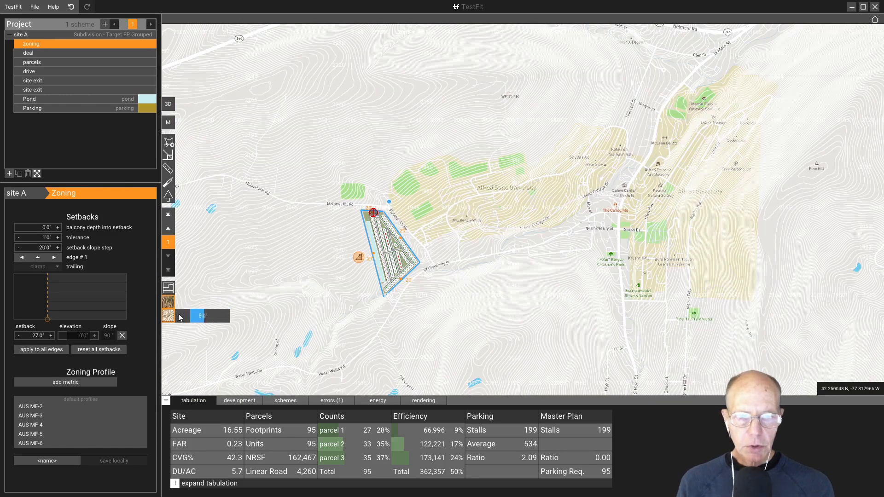
scroll(326, 271, up, 3)
scroll(326, 273, up, 1)
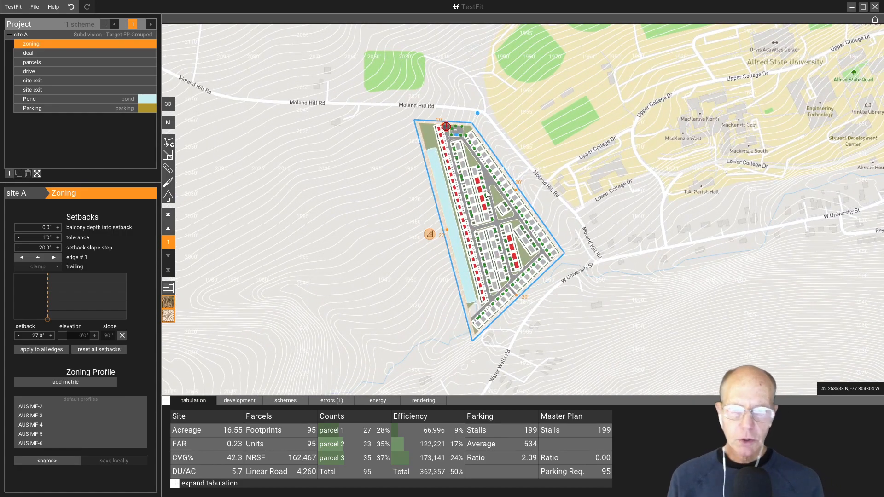
View the subdivision in 3D and turn off the elevation contours
click(165, 104)
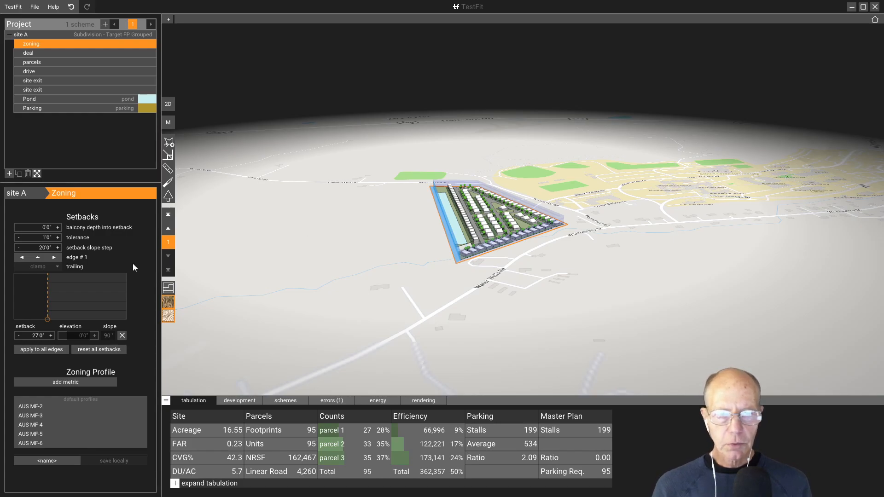
mouse_move(170, 302)
mouse_move(171, 317)
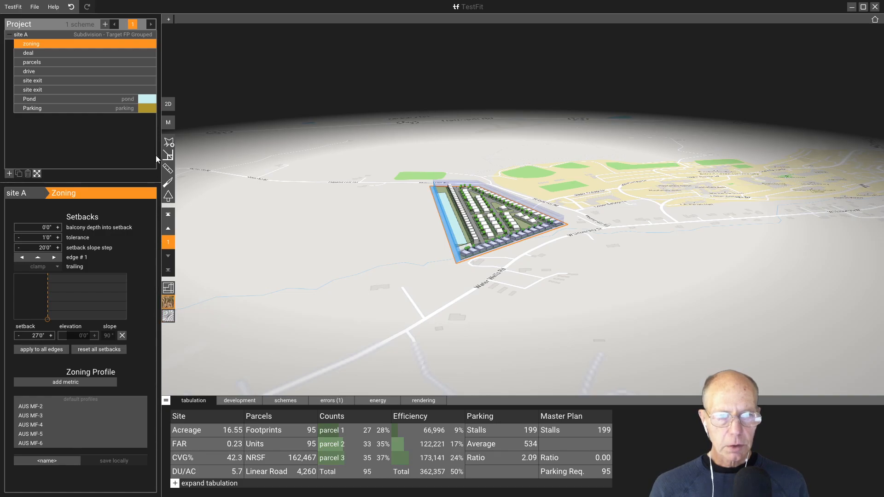
mouse_move(167, 122)
In the 2D plan view, show the elevation contours and adjust their contour interval
click(167, 105)
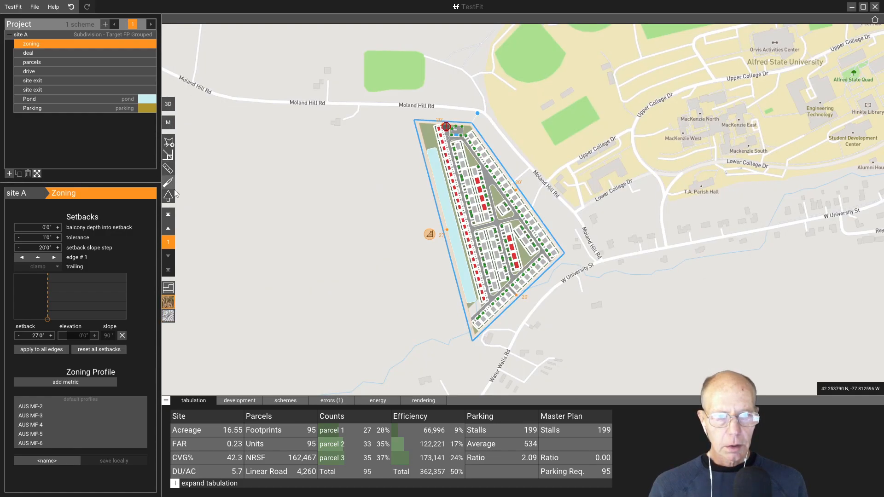
click(168, 315)
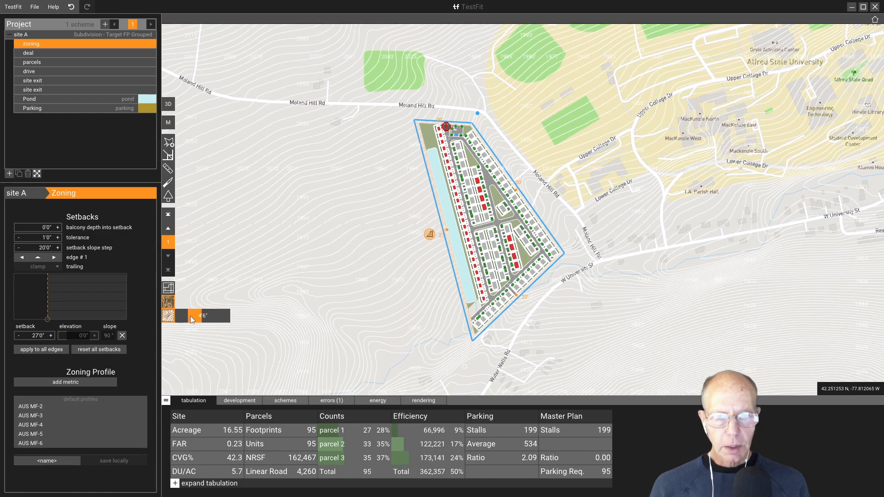
mouse_move(214, 322)
mouse_down()
mouse_move(178, 316)
mouse_move(200, 316)
mouse_up()
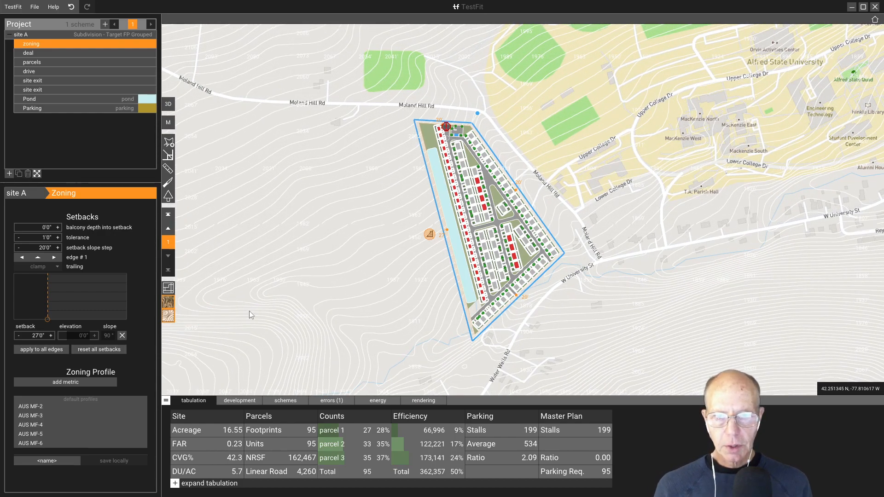
Set the size of the pond along the west edge to 5% of the site area
click(383, 264)
scroll(384, 263, up, 5)
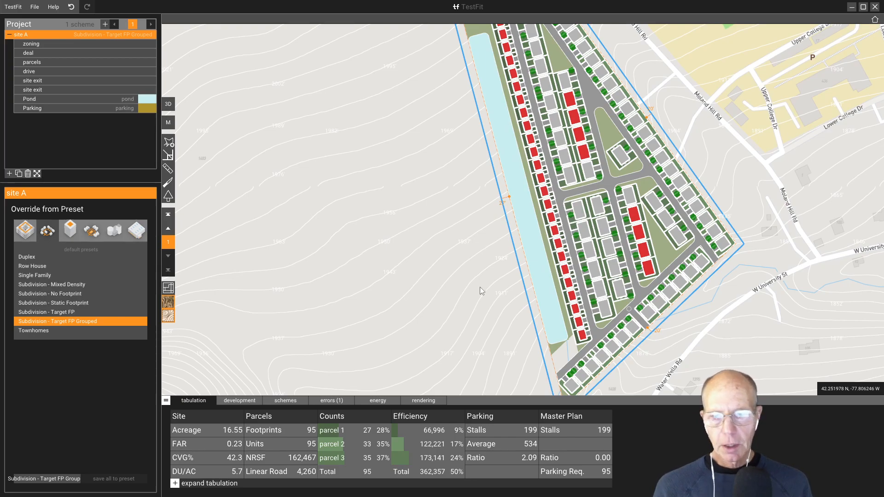
click(533, 272)
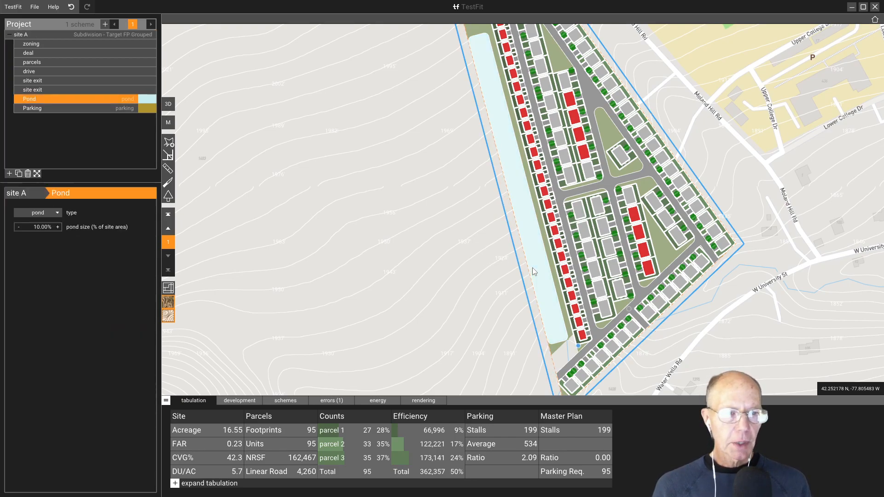
click(29, 226)
text(5)
key(Return)
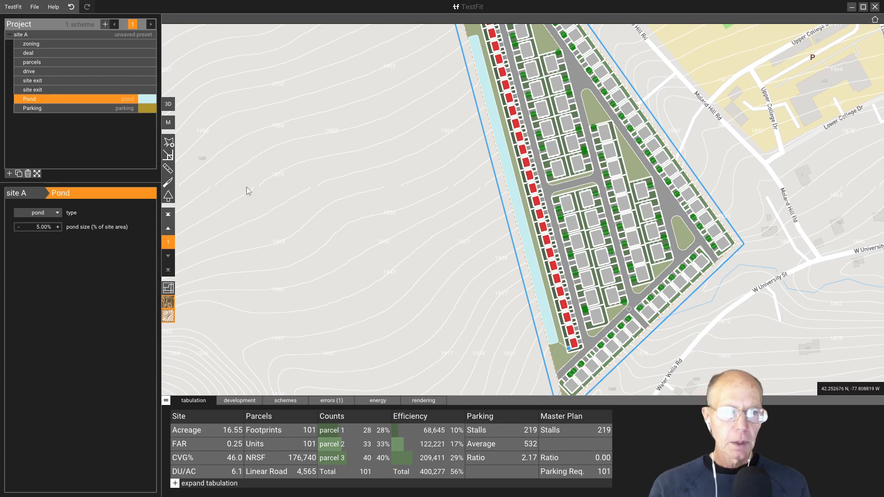
Switch to the 3D view, open the shadow settings and turn the shadows off
click(167, 105)
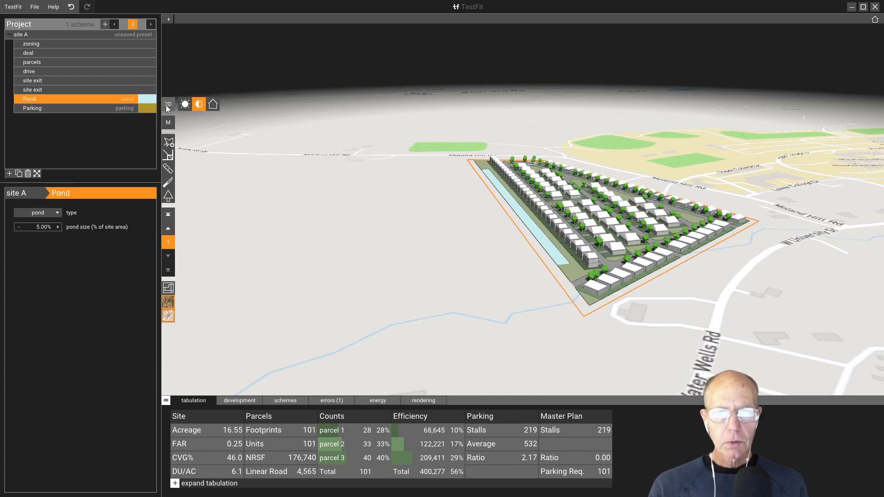
click(184, 104)
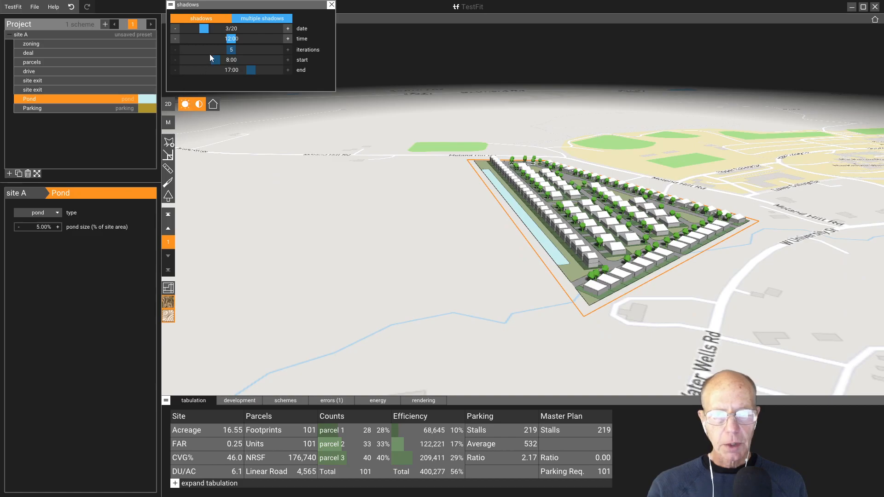
click(216, 18)
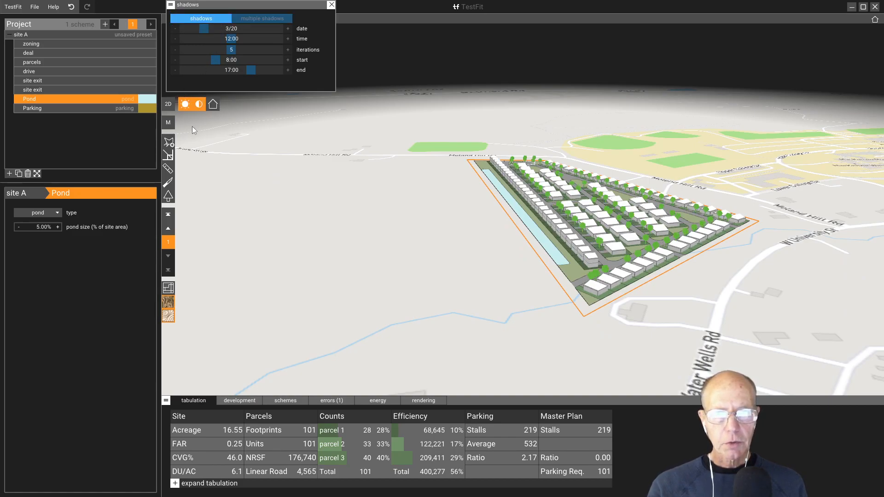
Toggle the shading effect off and on, and show the surrounding buildings as 3D context
click(199, 105)
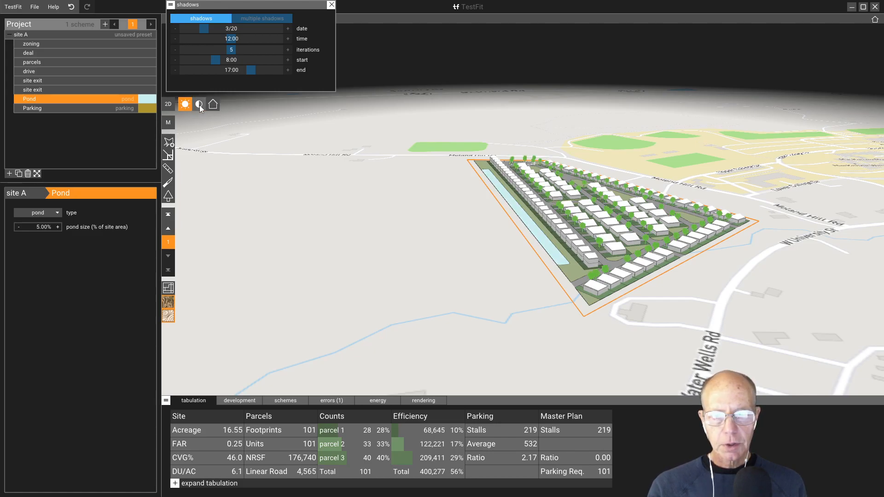
click(200, 105)
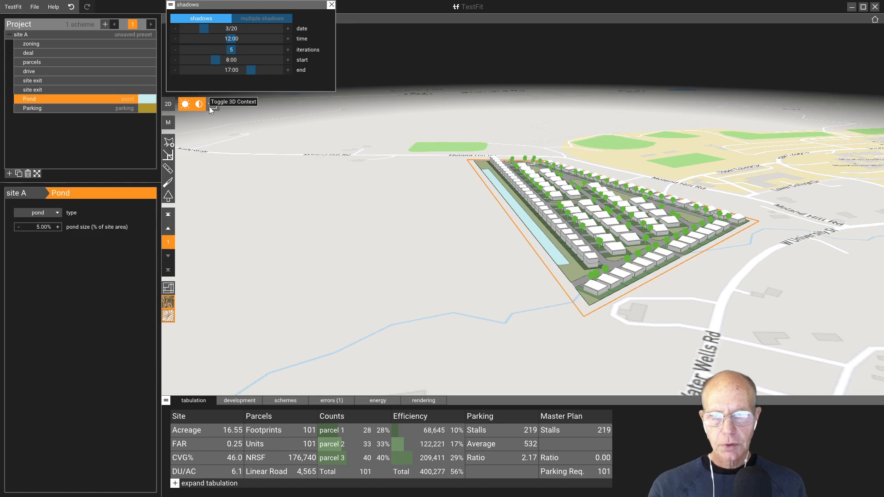
click(209, 107)
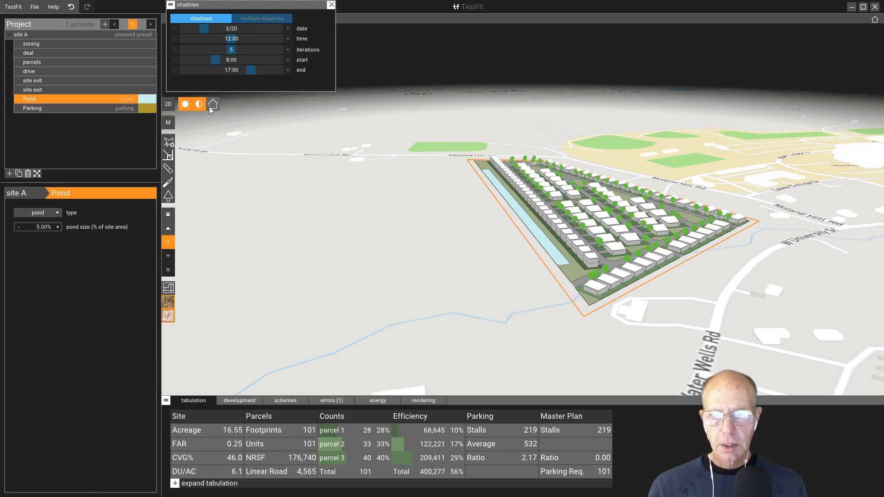
drag(490, 229, 27, 275)
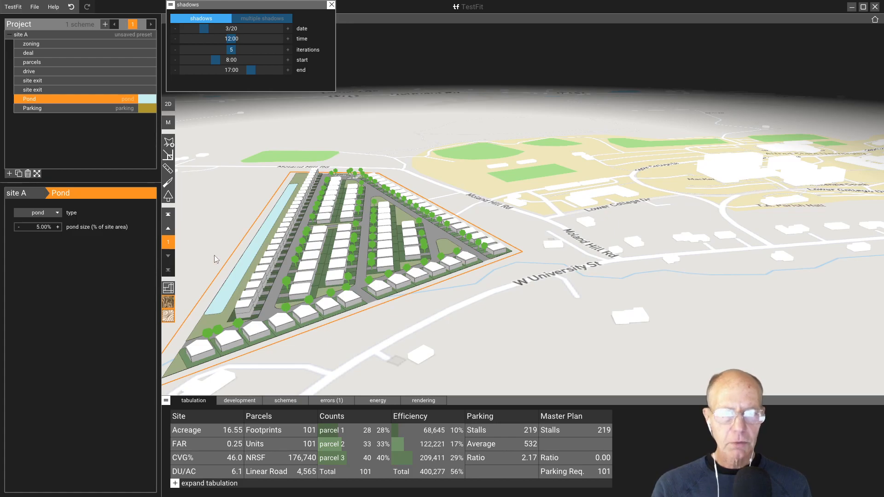
Return to the 2D plan view with the whole site and Alfred State University in view
mouse_move(192, 145)
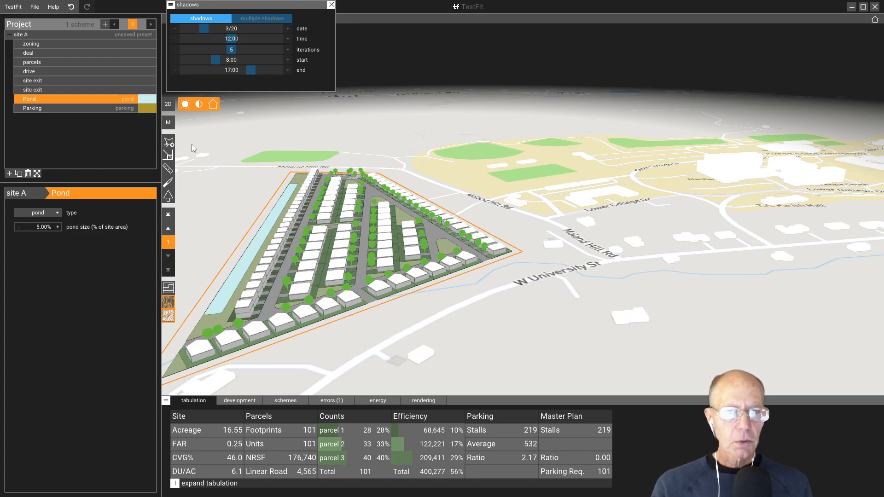
click(167, 106)
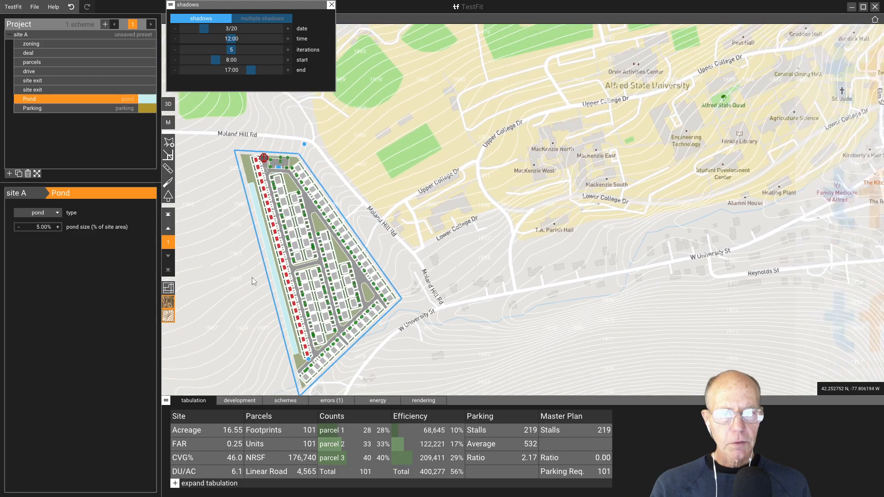
scroll(251, 276, down, 2)
drag(258, 282, 393, 280)
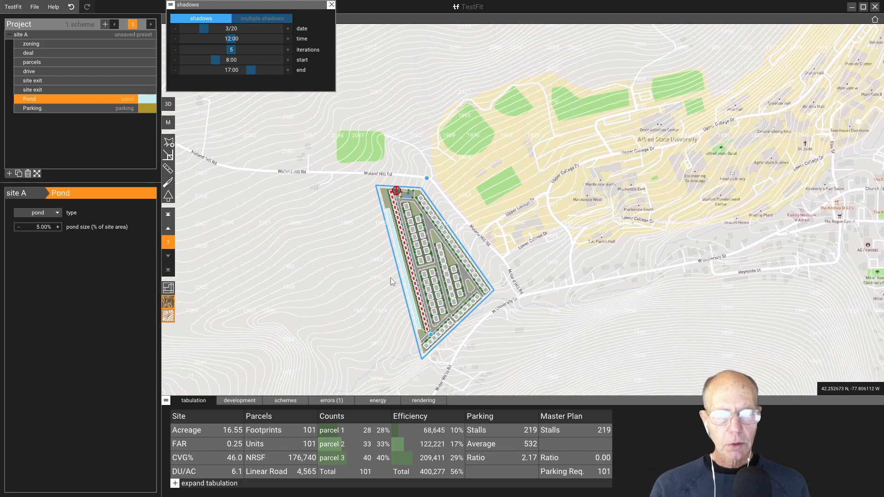